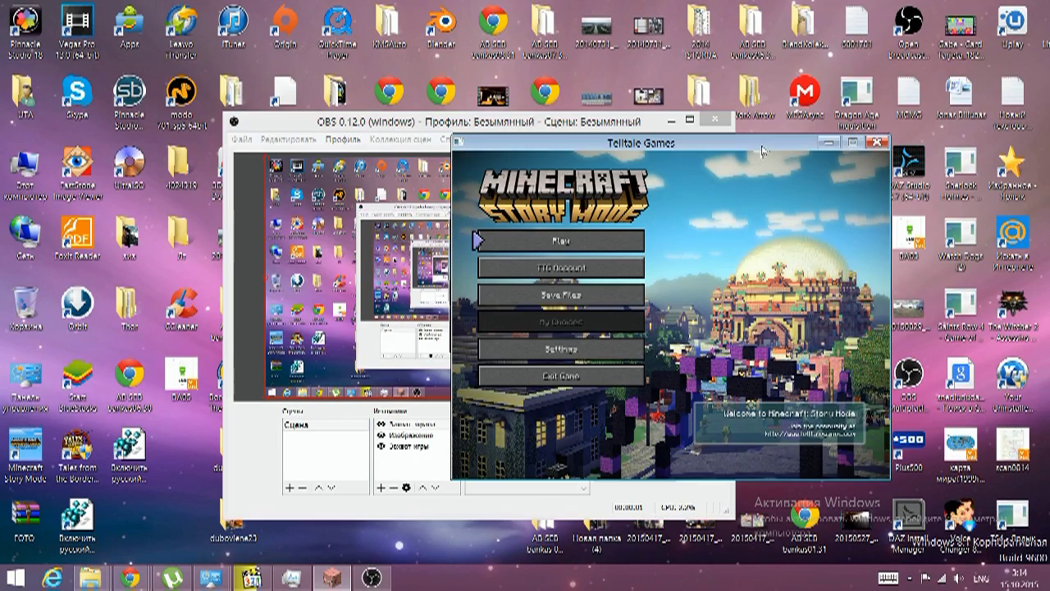
Move the Telltale Games window left over the OBS window and open the game's Settings.
mouse_move(763, 152)
mouse_down()
mouse_move(586, 134)
mouse_move(596, 129)
mouse_up()
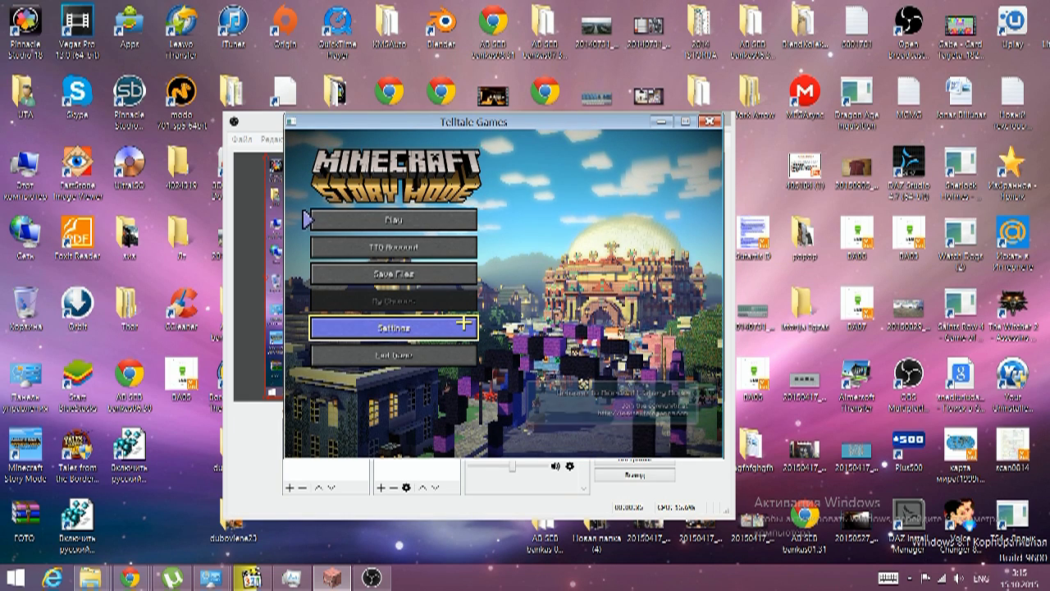
click(464, 324)
In Graphics, set the resolution to 1920x1080 and turn Full Screen on.
click(432, 257)
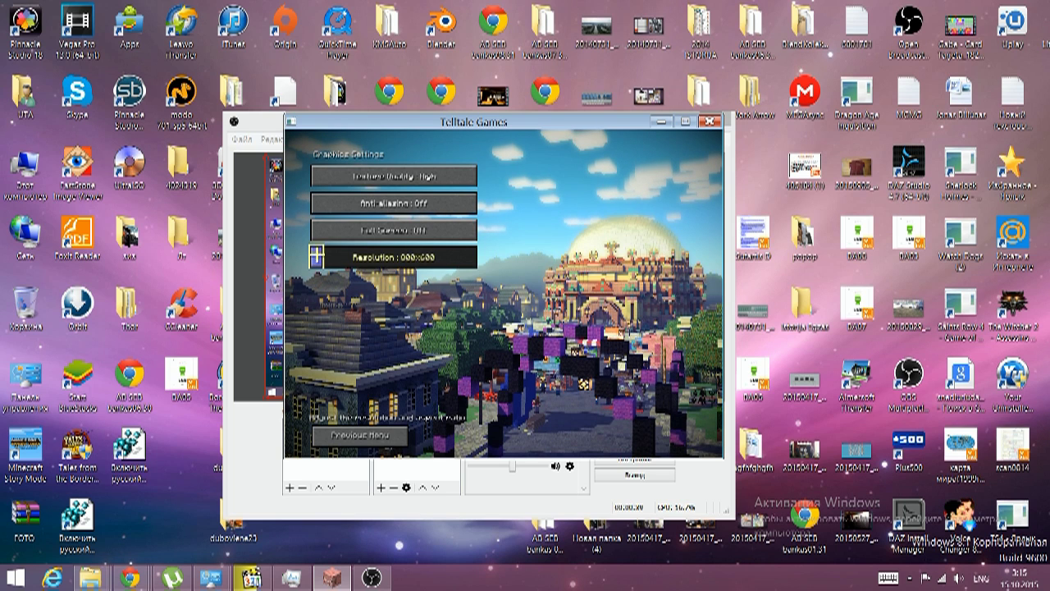
click(320, 256)
click(427, 256)
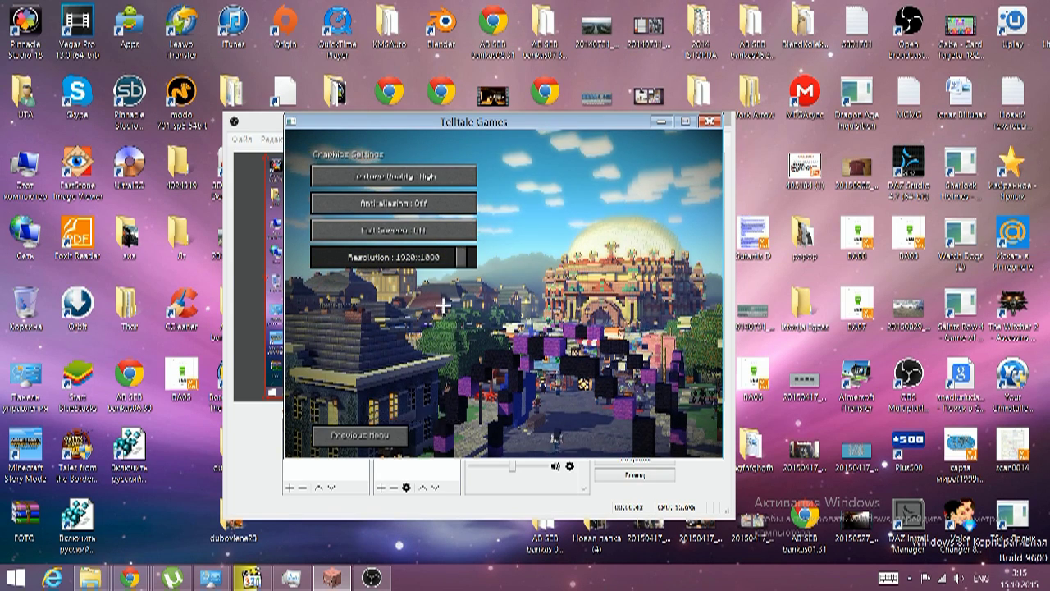
click(443, 228)
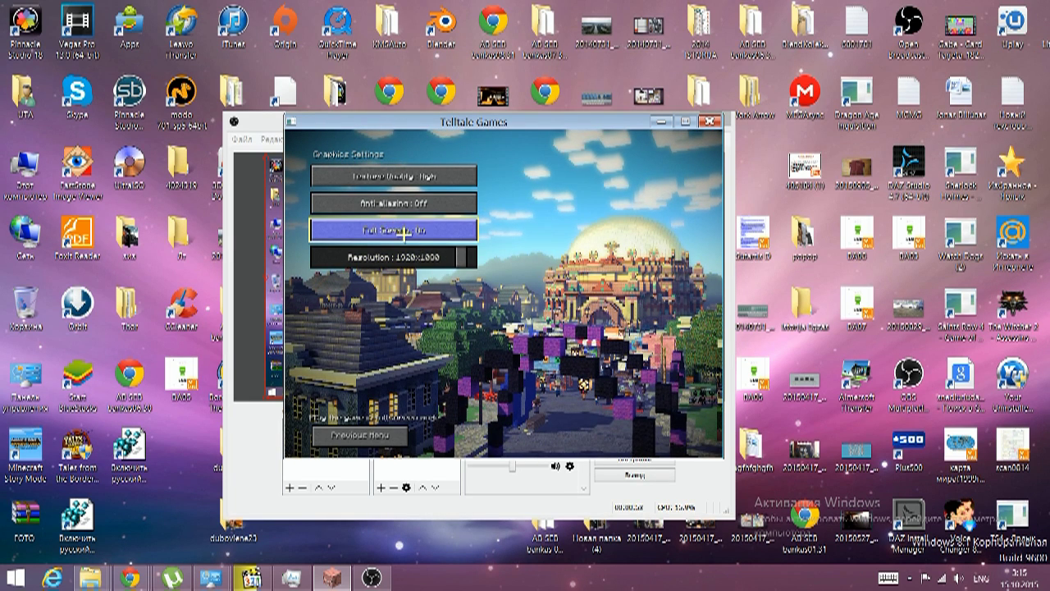
click(394, 429)
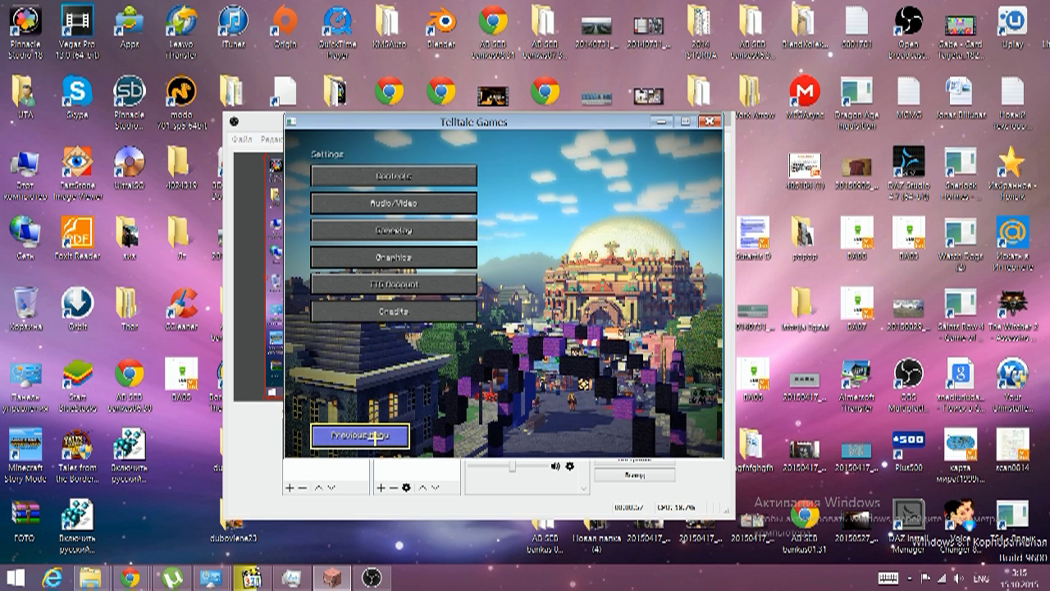
Leave Settings and apply the changed graphics settings in the Settings Changed dialog.
click(374, 437)
click(509, 317)
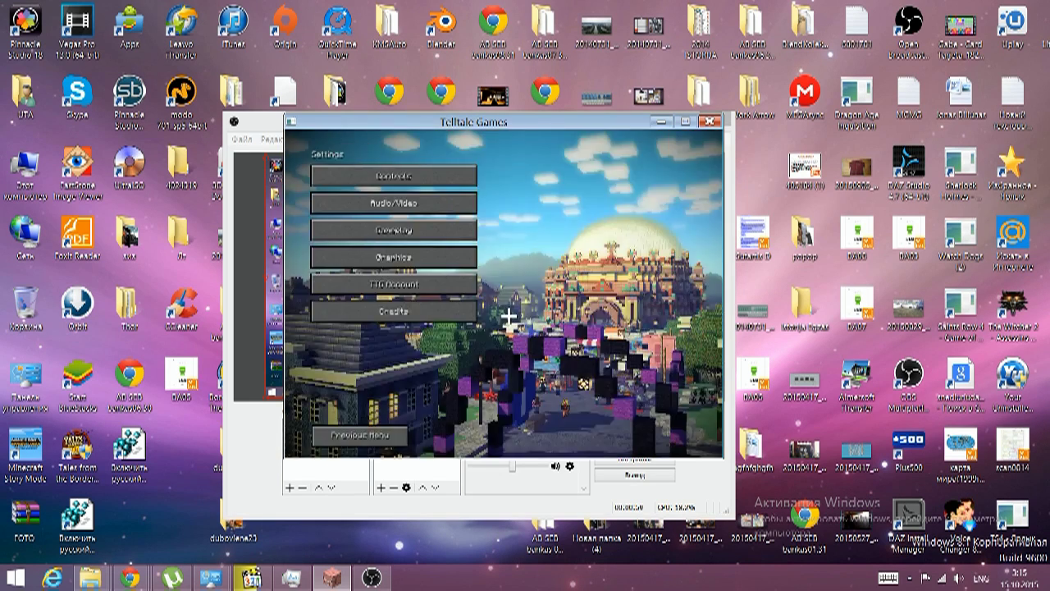